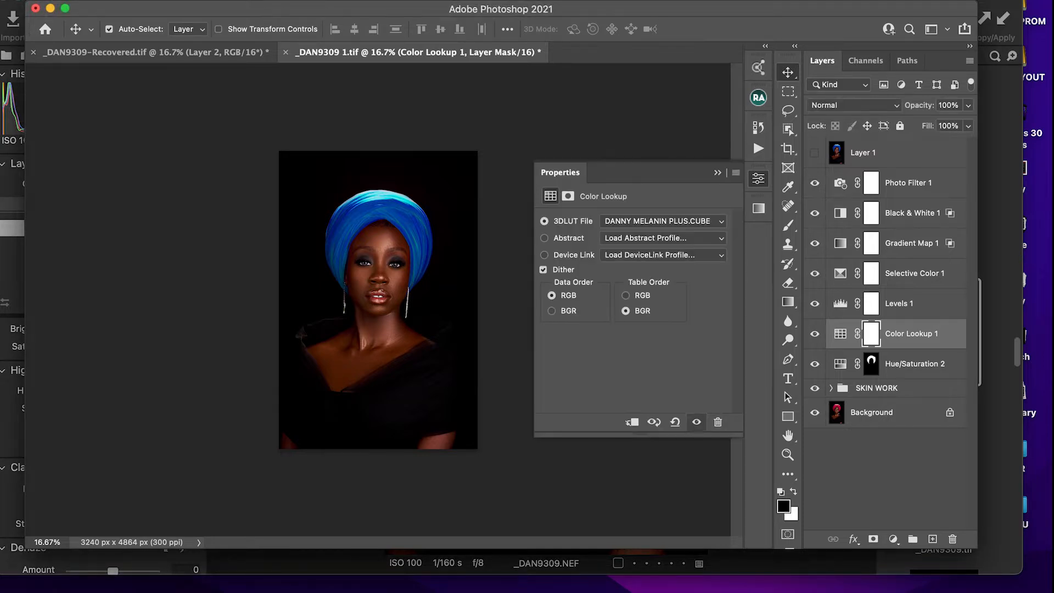
- Show Layer 1 and crop the portrait to the 4:5 (8:10) ratio
{"action": "left_click", "coordinate": [894, 153]}
{"action": "key", "text": "super+comma"}
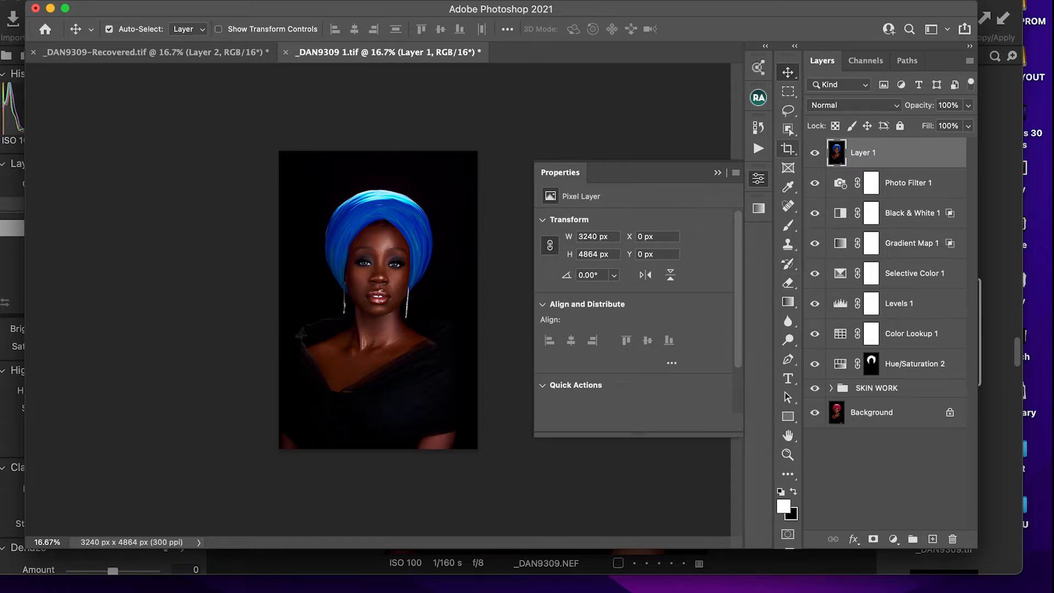
{"action": "key", "text": "c"}
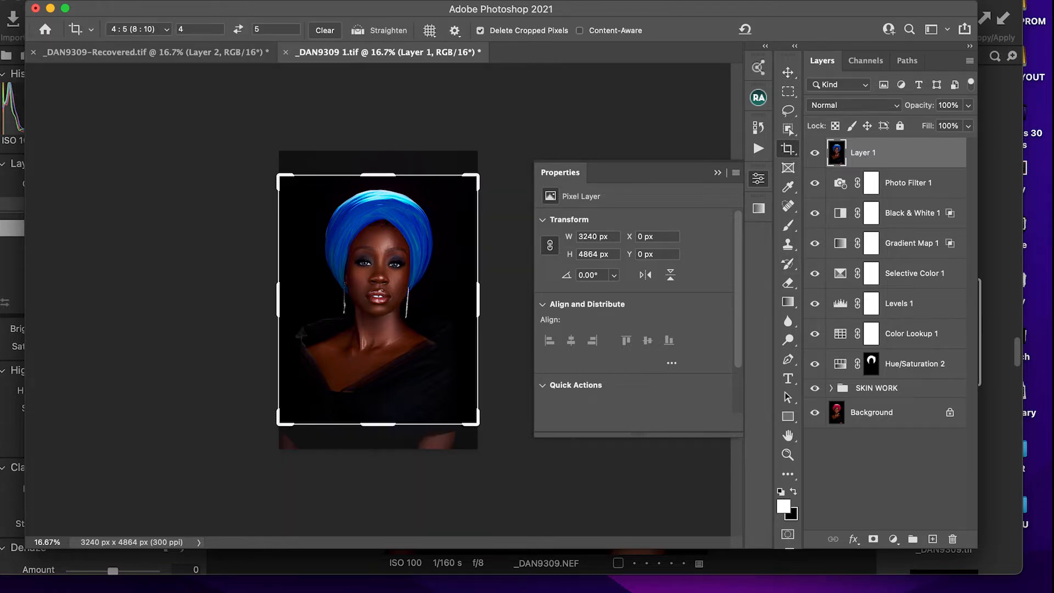
{"action": "left_click", "coordinate": [137, 29]}
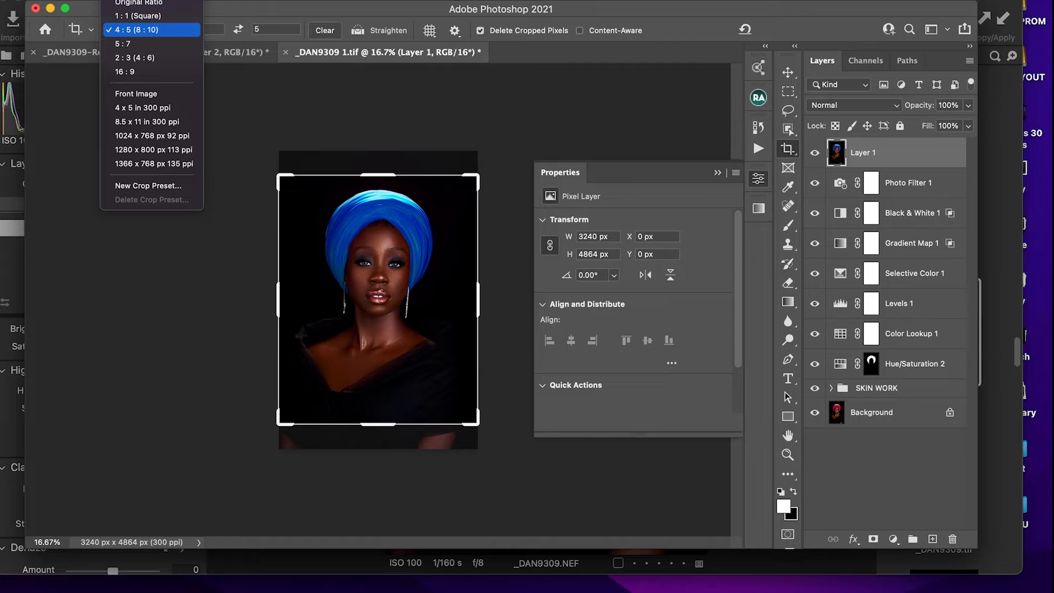
{"action": "left_click", "coordinate": [137, 30]}
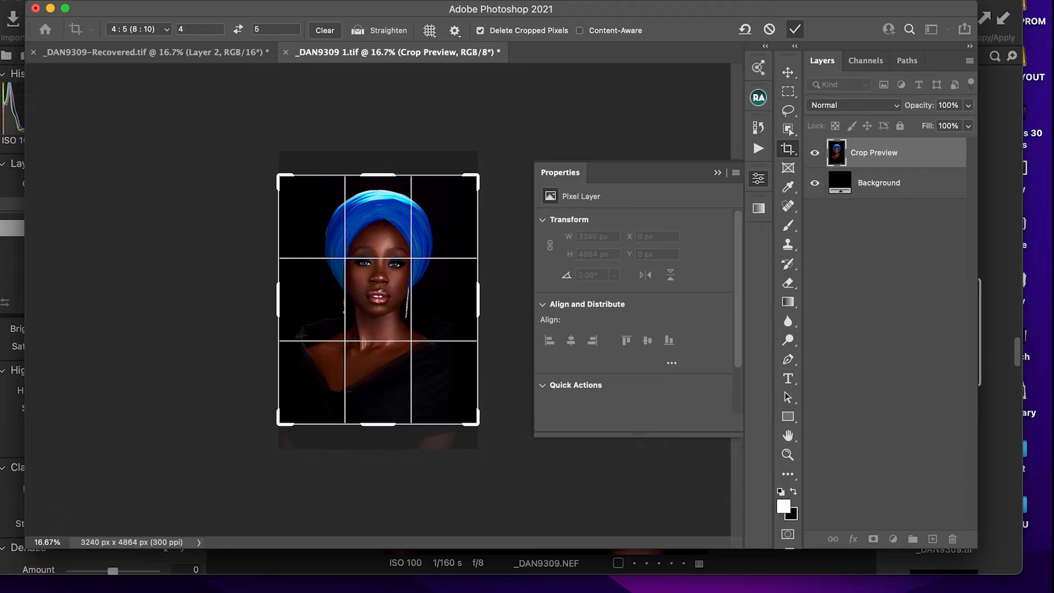
{"action": "key", "text": "Return"}
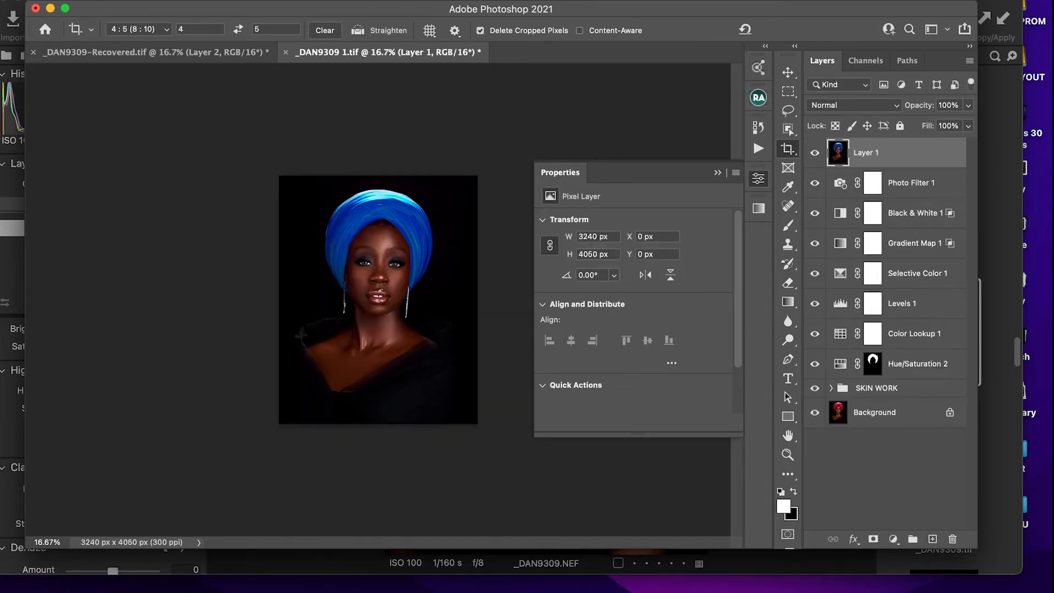
- Open the cropped portrait in Save for Web (Legacy) and fit the whole image in the preview
{"action": "key", "text": "super+equal"}
{"action": "key", "text": "super+equal"}
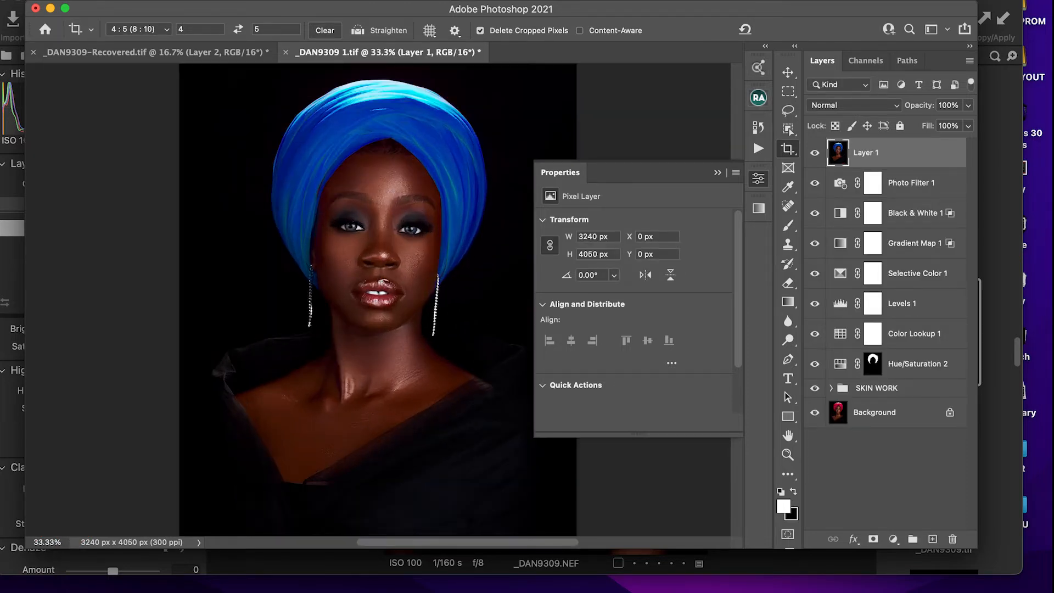
{"action": "key", "text": "super+equal"}
{"action": "key", "text": "super+equal"}
{"action": "key", "text": "super+minus"}
{"action": "key", "text": "super+minus"}
{"action": "key", "text": "super+minus"}
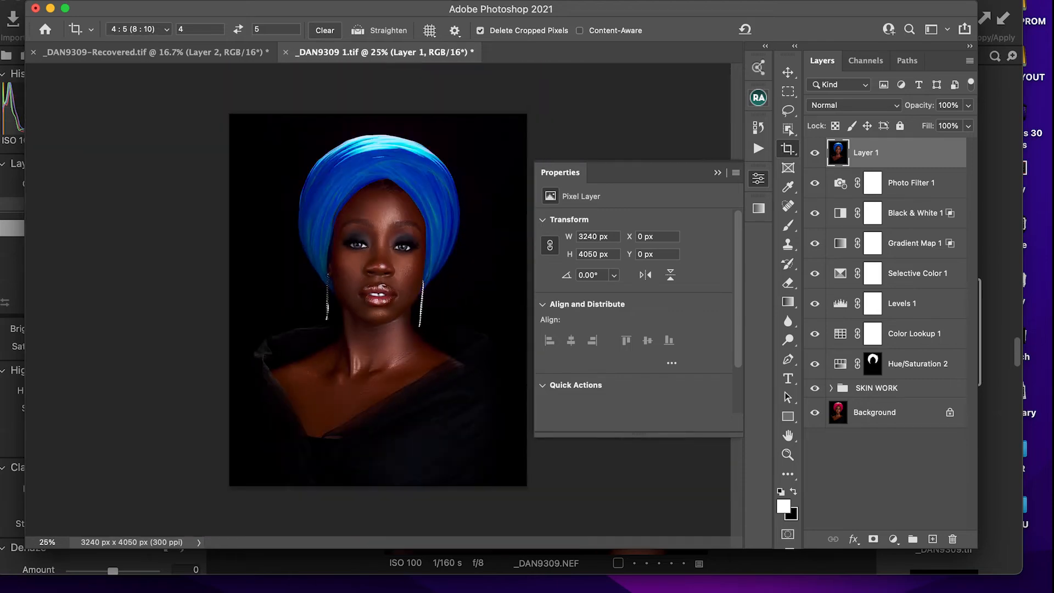
{"action": "left_click", "coordinate": [102, 0]}
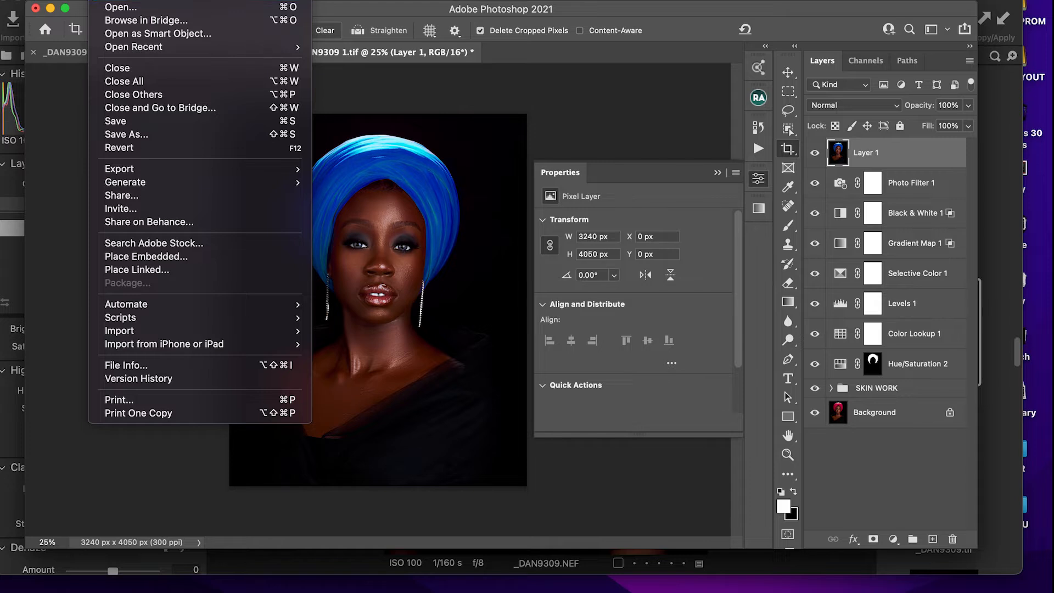
{"action": "mouse_move", "coordinate": [199, 169]}
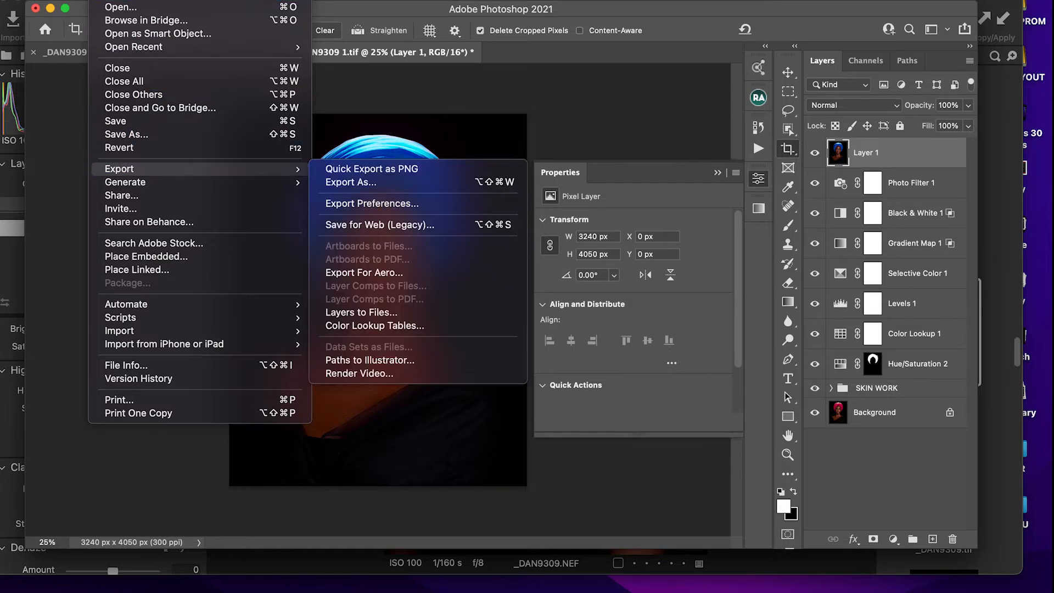
{"action": "left_click", "coordinate": [380, 224]}
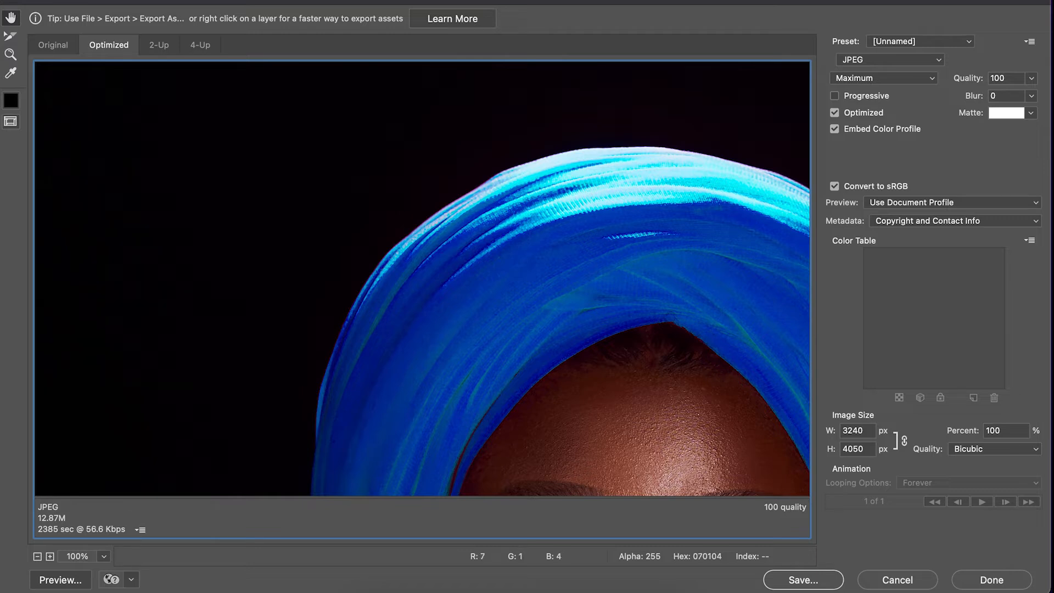
{"action": "right_click", "coordinate": [504, 275]}
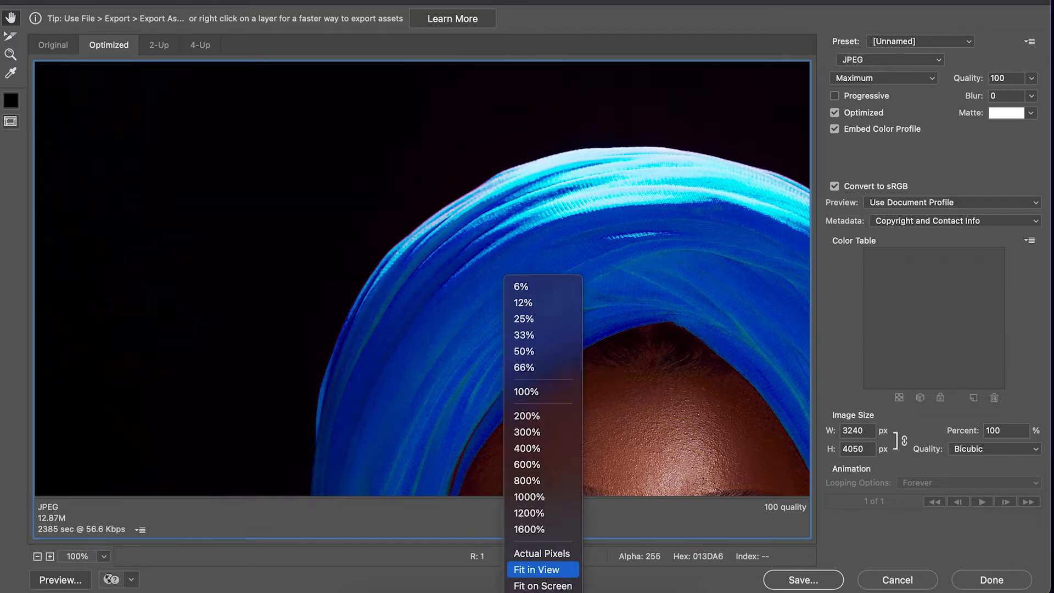
{"action": "left_click", "coordinate": [536, 569]}
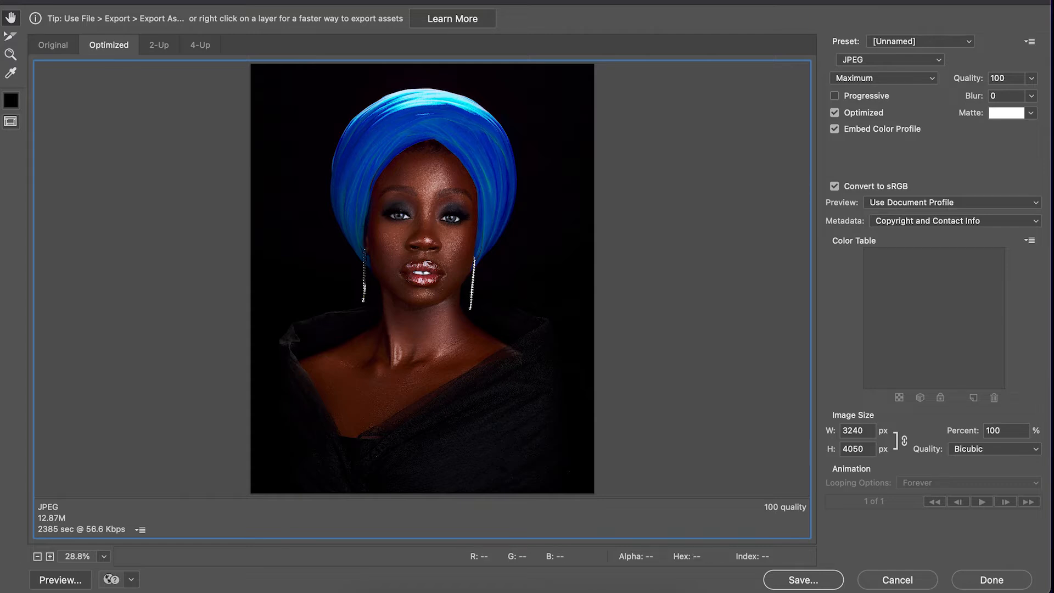
- Choose JPEG as the optimized file format and have the color profile embedded
{"action": "left_click", "coordinate": [889, 59]}
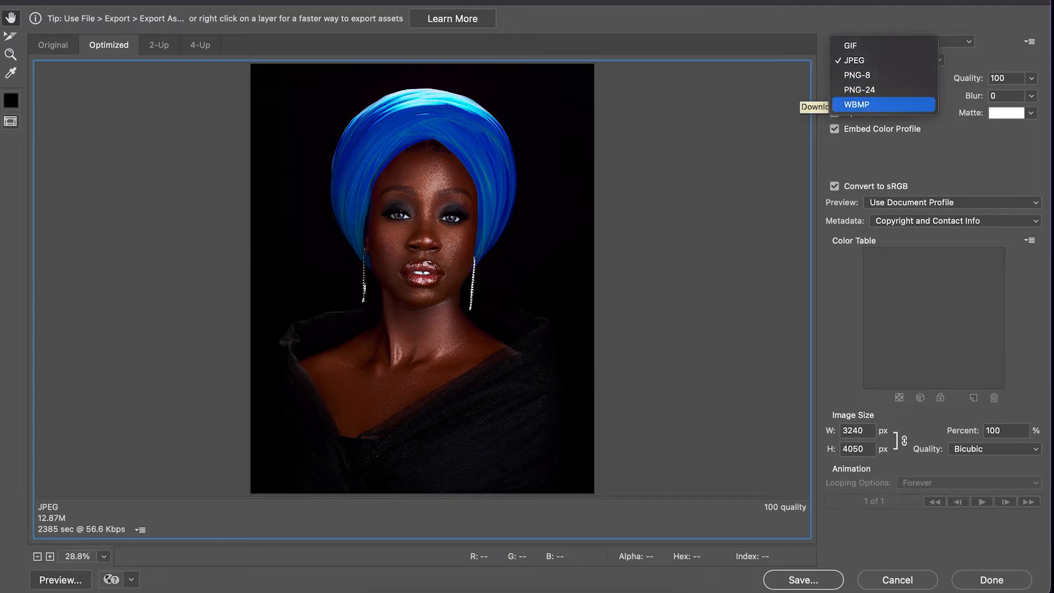
{"action": "left_click", "coordinate": [854, 60]}
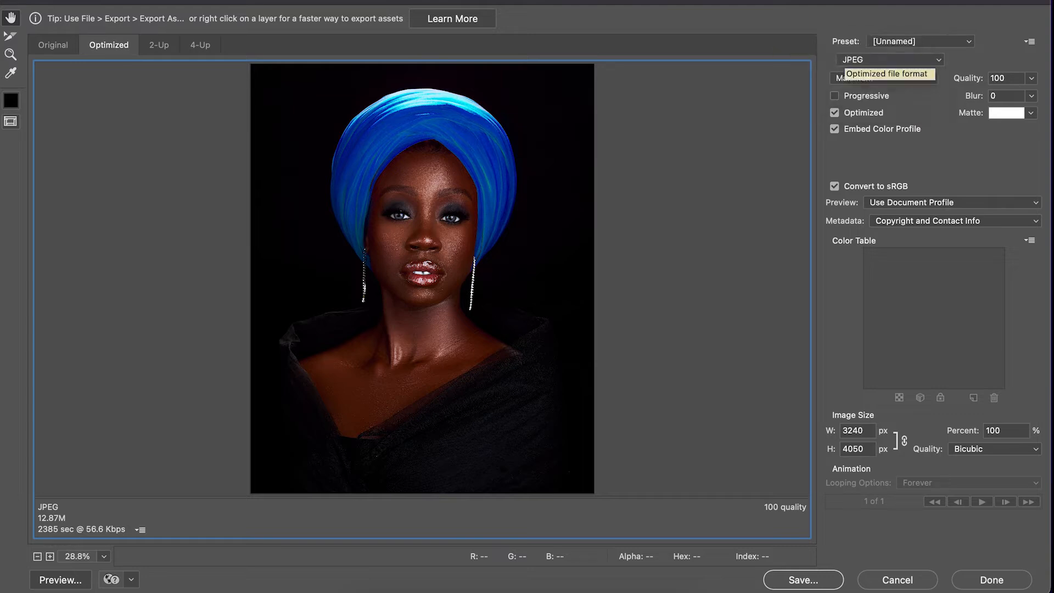
{"action": "left_click_drag", "start_coordinate": [1005, 78], "coordinate": [989, 78]}
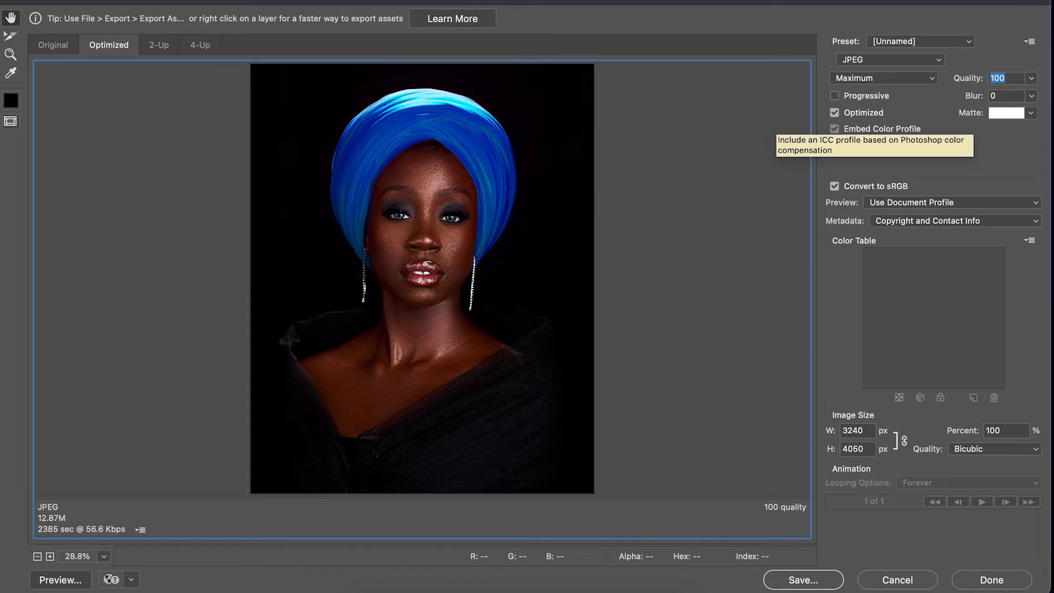
{"action": "left_click", "coordinate": [834, 128]}
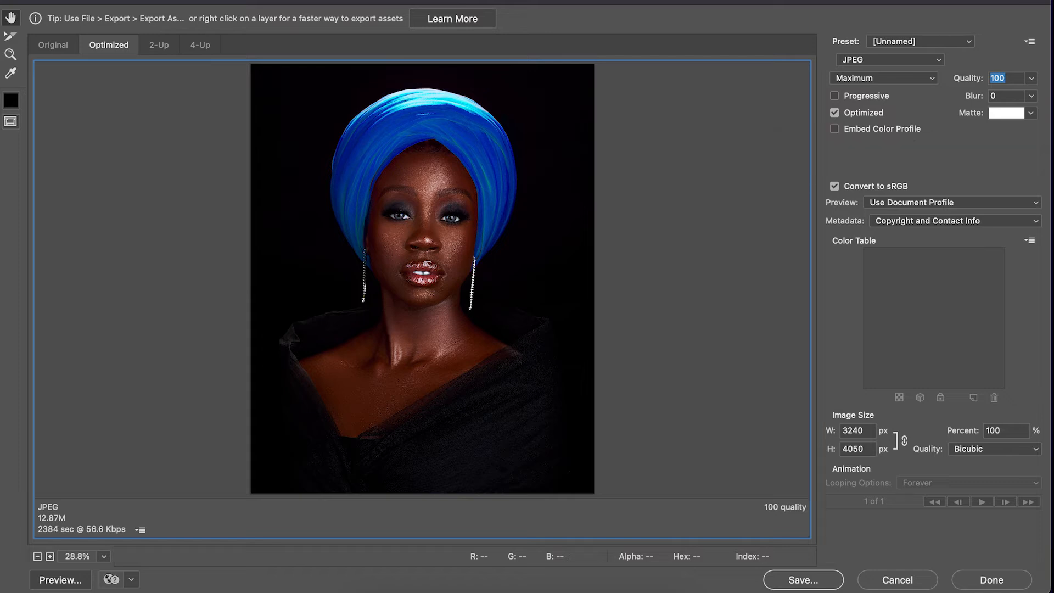
{"action": "left_click", "coordinate": [834, 129]}
- Switch the export preview to Monitor Color and back to Use Document Profile
{"action": "left_click", "coordinate": [951, 203]}
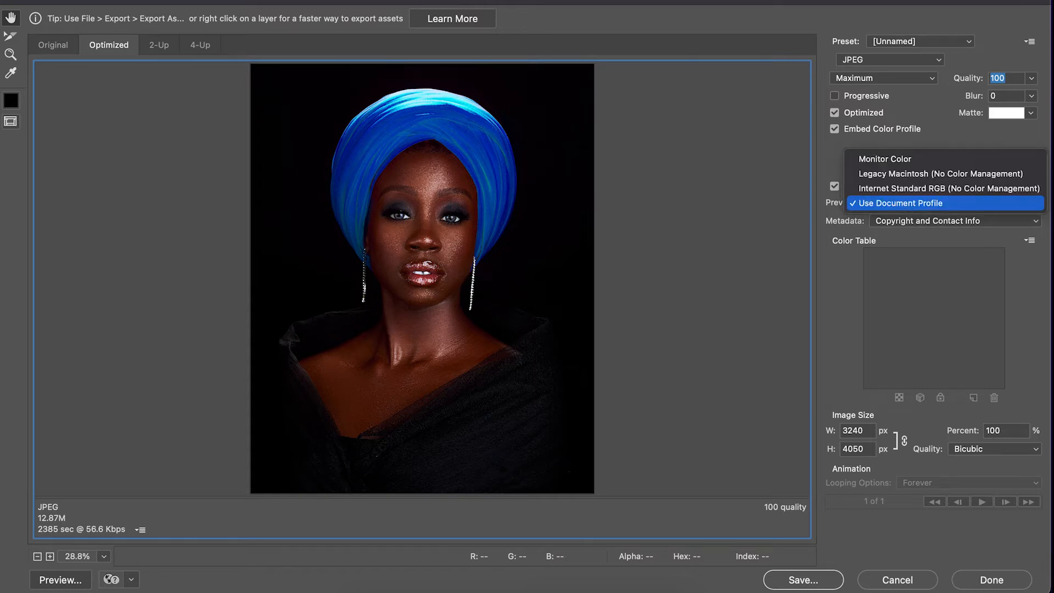
{"action": "key", "text": "Up"}
{"action": "key", "text": "Up"}
{"action": "key", "text": "Up"}
{"action": "key", "text": "Return"}
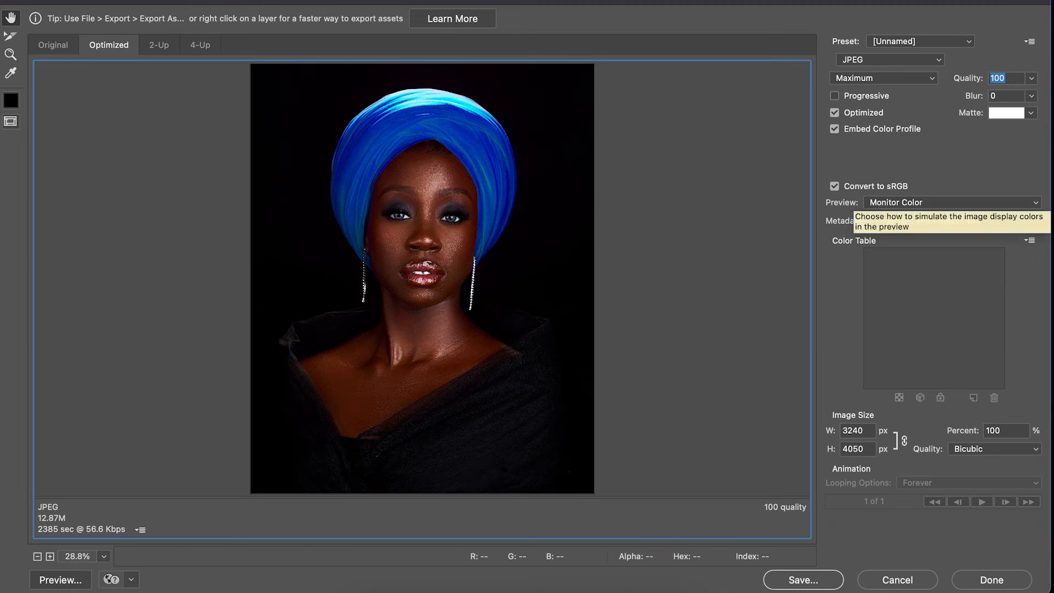
{"action": "left_click", "coordinate": [951, 203]}
{"action": "key", "text": "Down"}
{"action": "key", "text": "Down"}
{"action": "key", "text": "Down"}
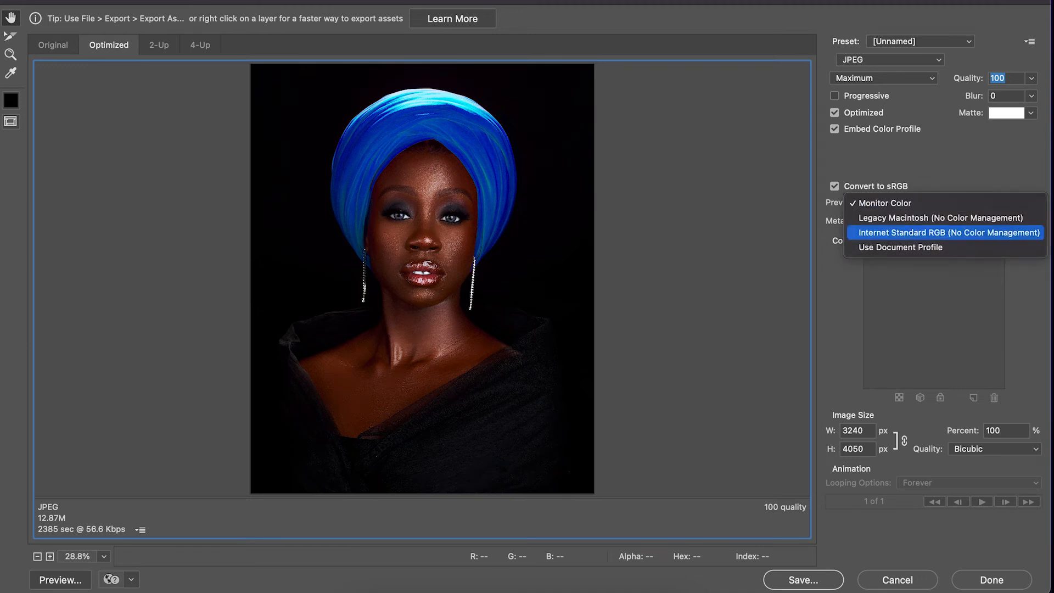
{"action": "key", "text": "Return"}
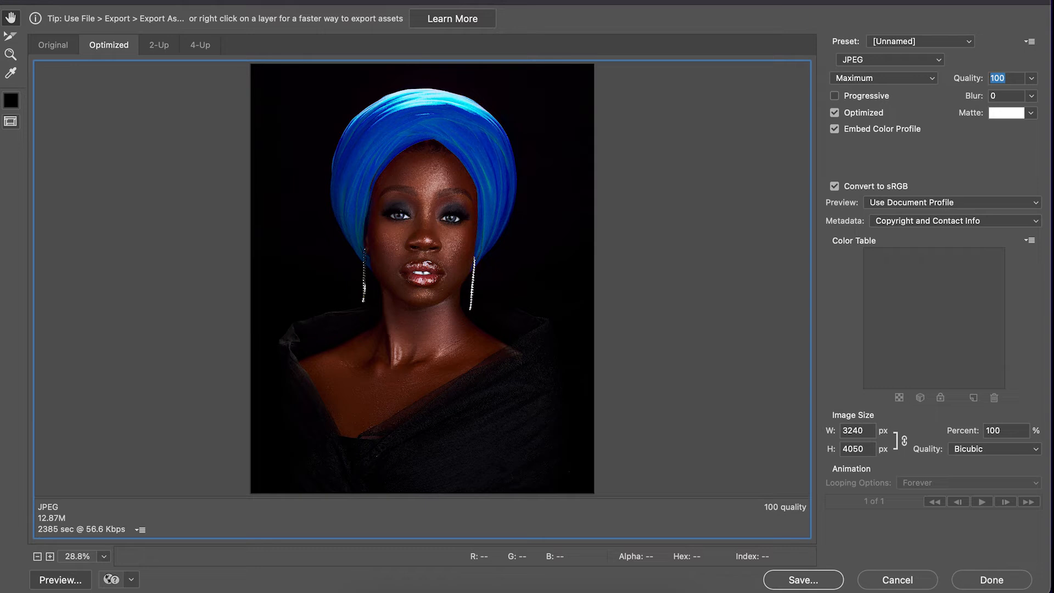
- Set the exported image width to 2000 px, keeping proportions, and fit the image in the preview
{"action": "left_click_drag", "start_coordinate": [862, 430], "coordinate": [840, 430]}
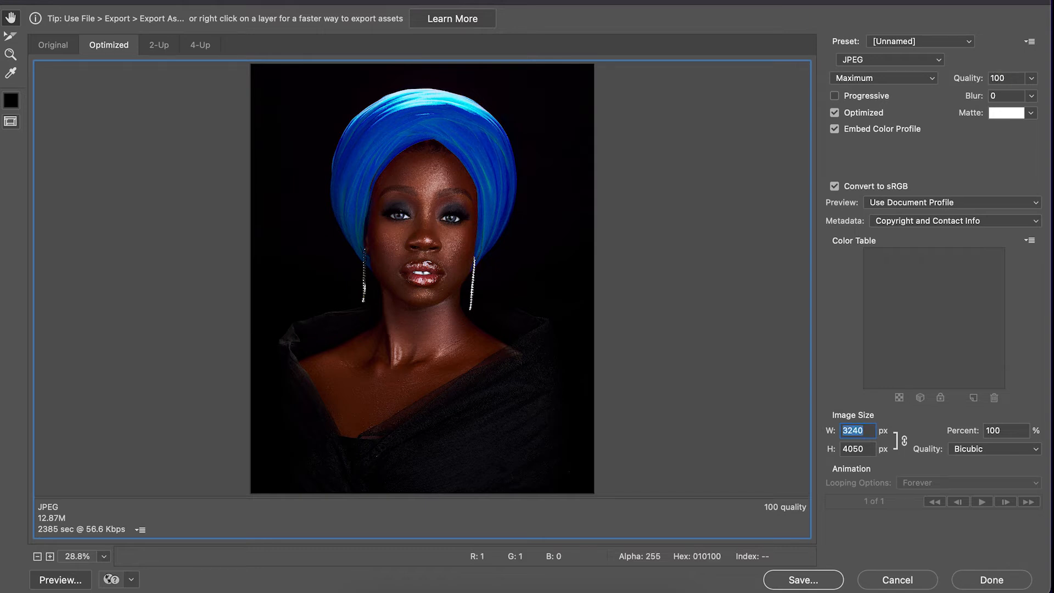
{"action": "type", "text": "2000"}
{"action": "key", "text": "Return"}
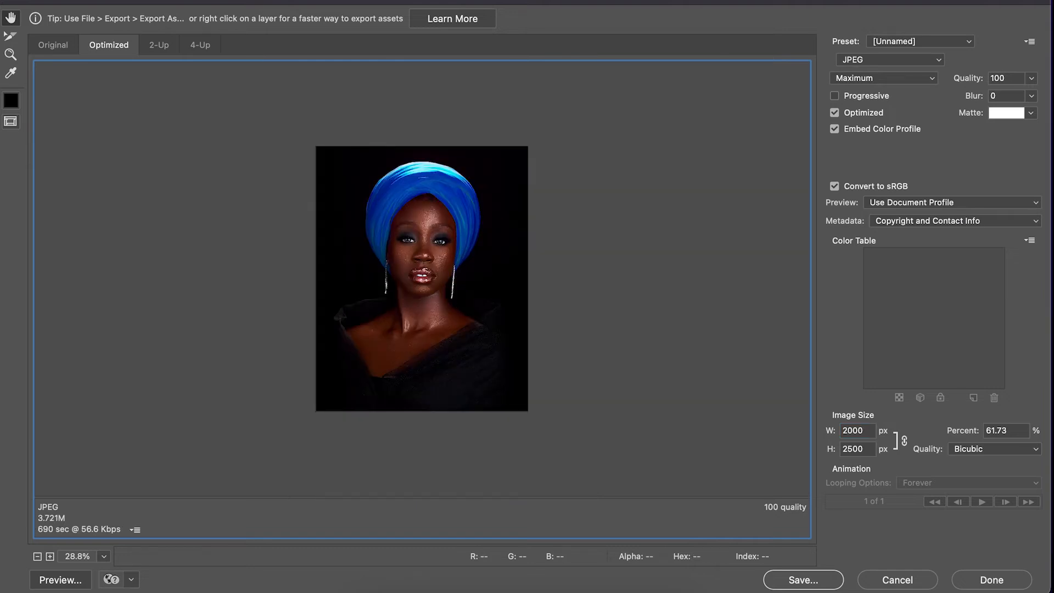
{"action": "right_click", "coordinate": [558, 384]}
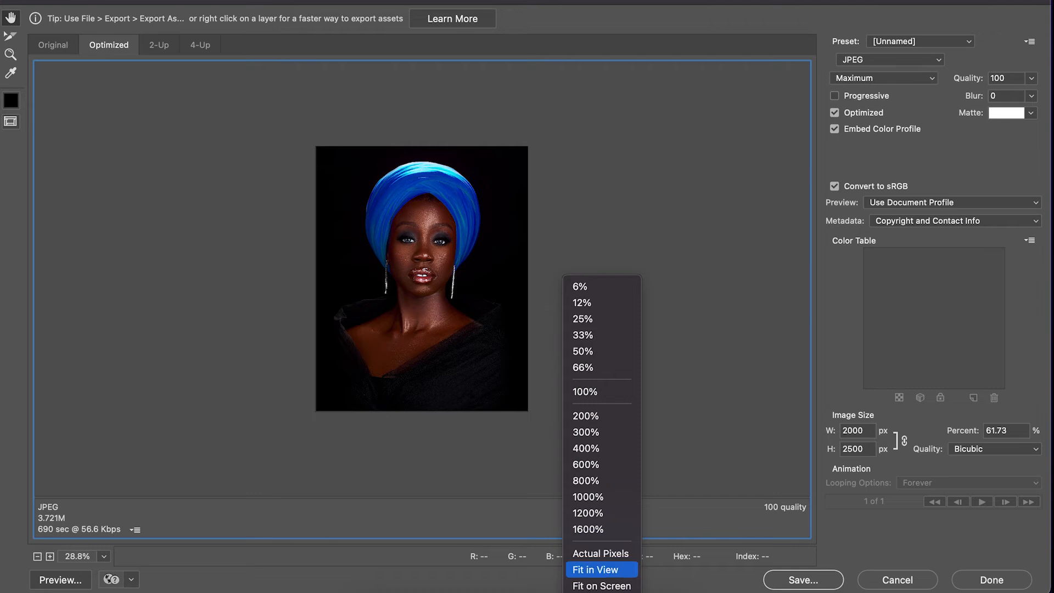
{"action": "left_click", "coordinate": [595, 569]}
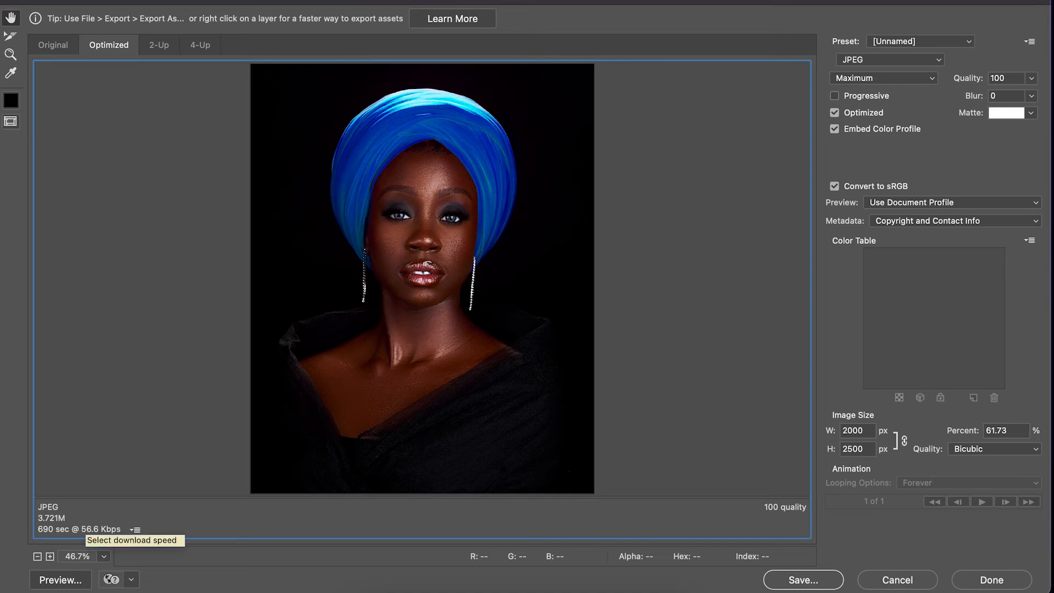
- Set the size/download time estimate to 1.5 Mbps Cable/T1 and inspect the export preview at 100%
{"action": "left_click", "coordinate": [134, 530]}
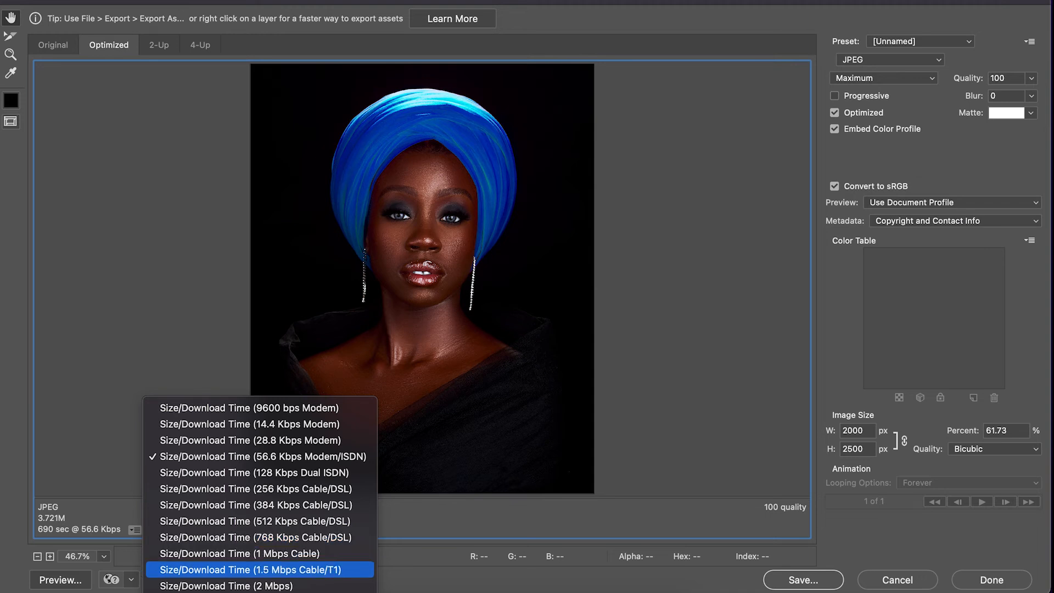
{"action": "left_click", "coordinate": [250, 569]}
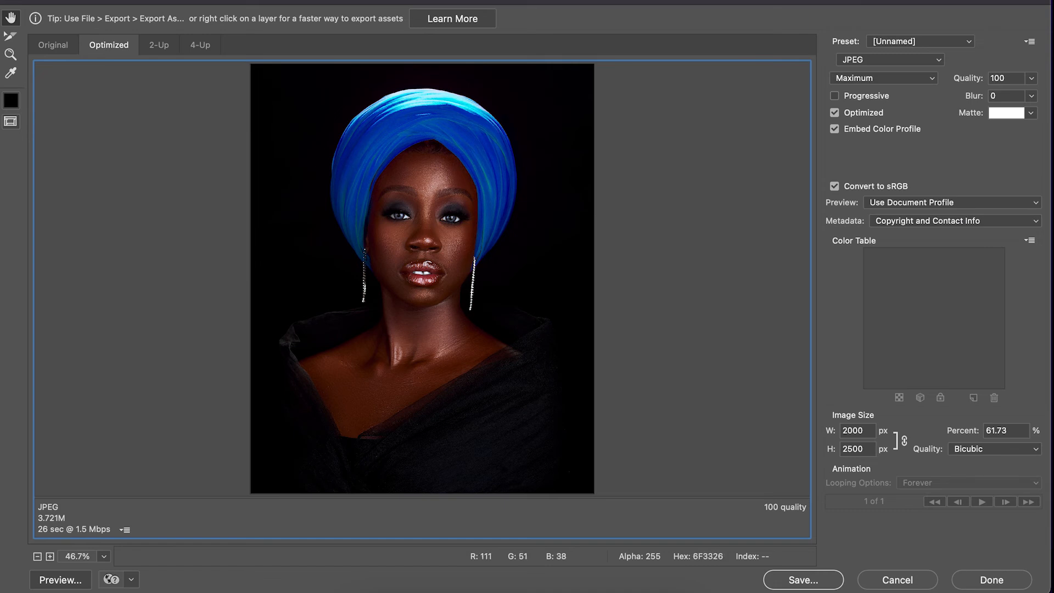
{"action": "key", "text": "super+equal"}
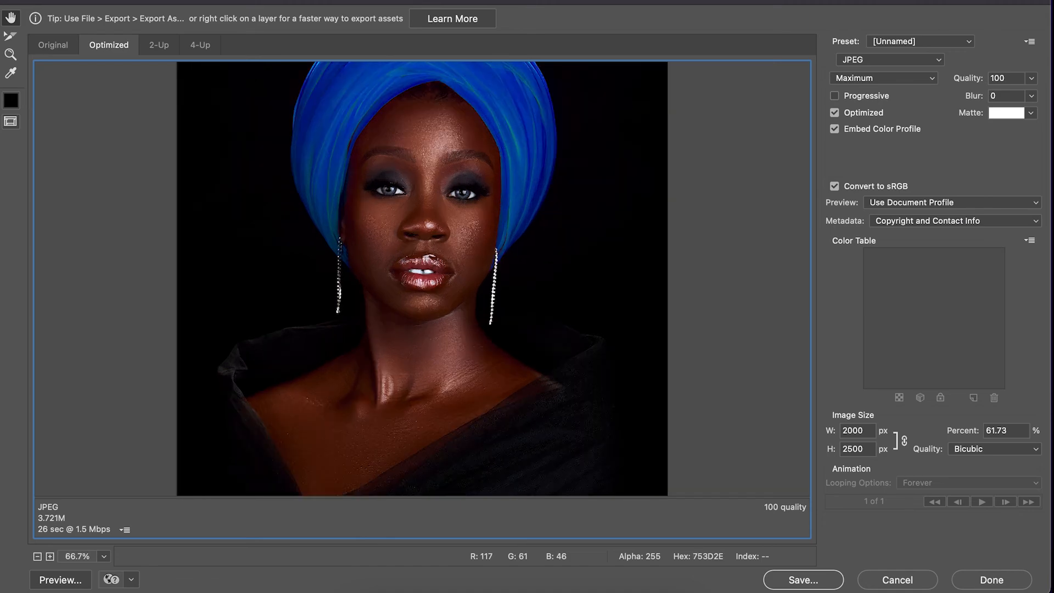
{"action": "key", "text": "super+equal"}
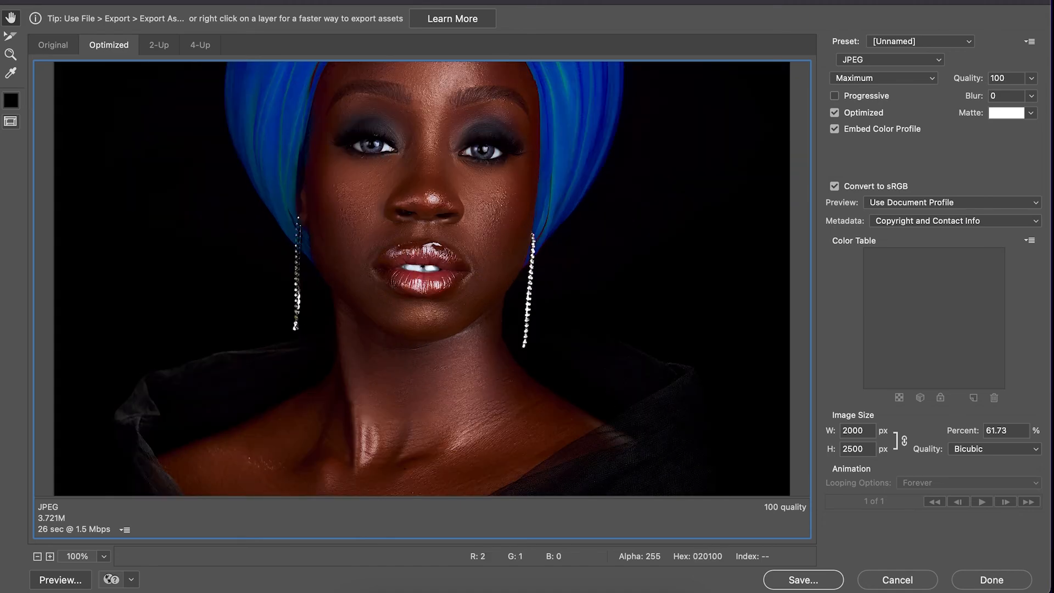
- Save the optimized JPEG to a folder on the external drive
{"action": "left_click", "coordinate": [803, 579]}
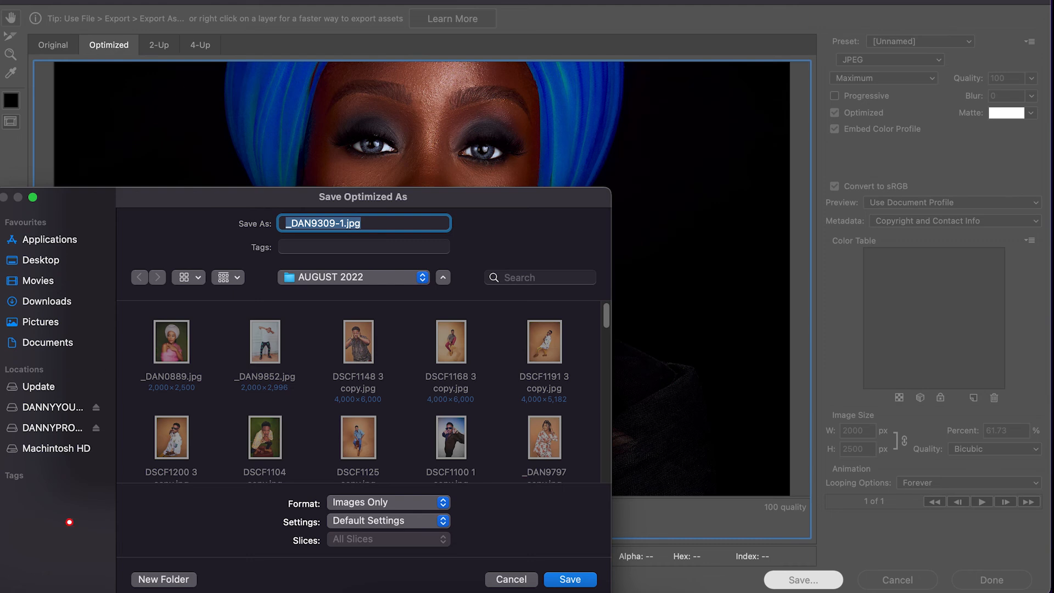
{"action": "left_click", "coordinate": [52, 427]}
{"action": "left_click", "coordinate": [171, 343]}
{"action": "double_click", "coordinate": [171, 343]}
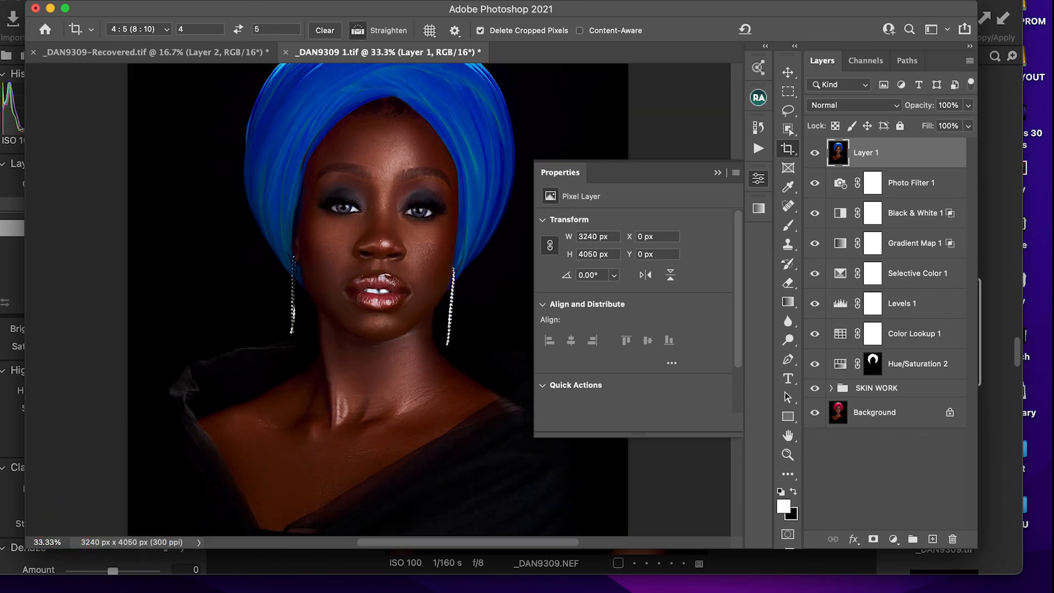
- Examine the cropped portrait's facial detail at 100% and the overall image at a reduced size
{"action": "key", "text": "super+plus"}
{"action": "key", "text": "super+plus"}
{"action": "key", "text": "super+plus"}
{"action": "key", "text": "super+plus"}
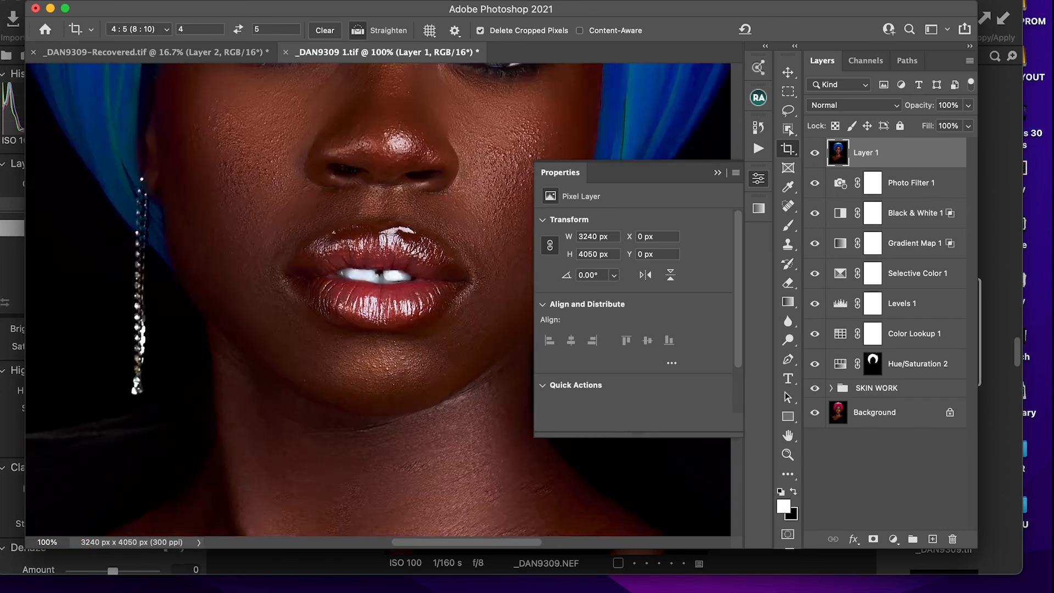
{"action": "key", "text": "super+minus"}
{"action": "key", "text": "super+minus"}
{"action": "key", "text": "super+minus"}
{"action": "key", "text": "super+minus"}
{"action": "key", "text": "super+minus"}
{"action": "key", "text": "super+minus"}
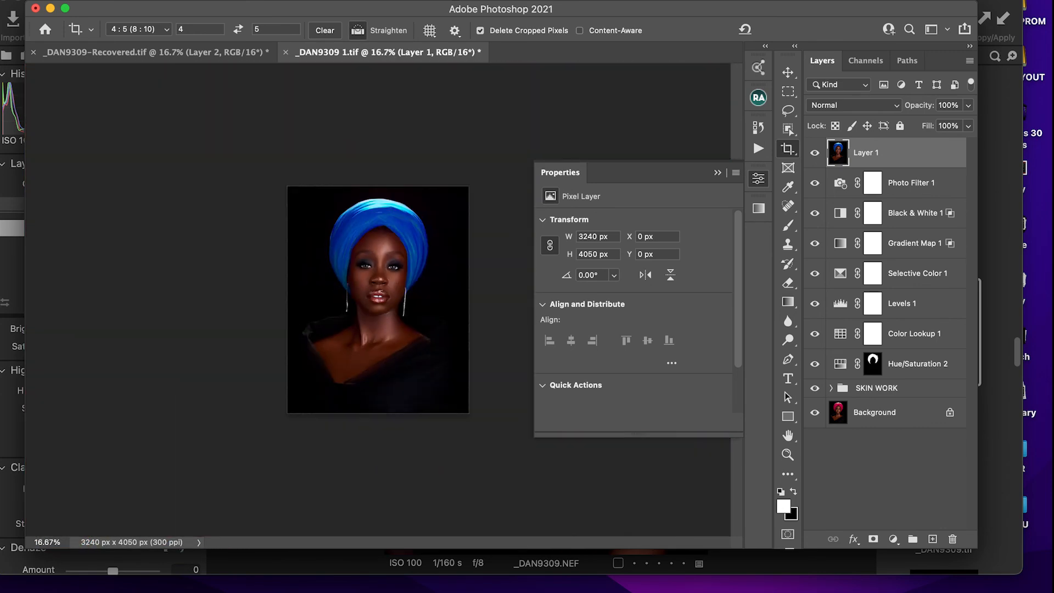